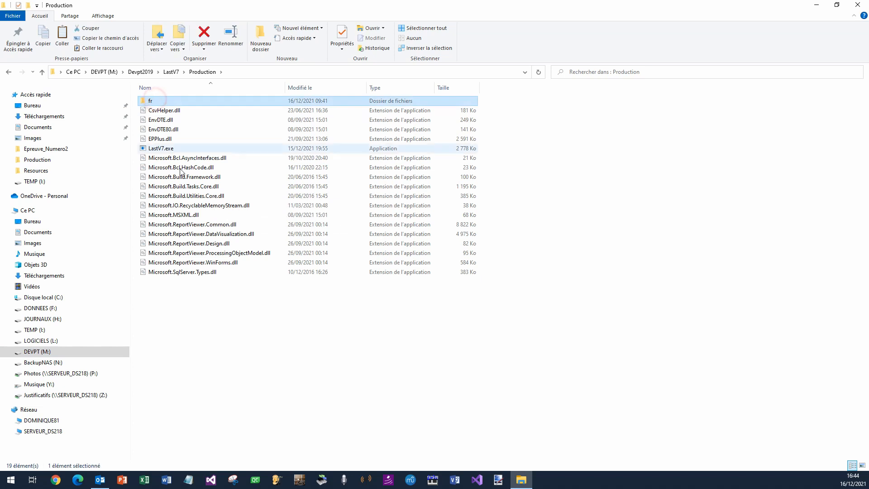
Copy the entire contents of the Production folder, from fr through Microsoft.SqlServer.Types.dll, into C:\LastV7
shift+click(188, 272)
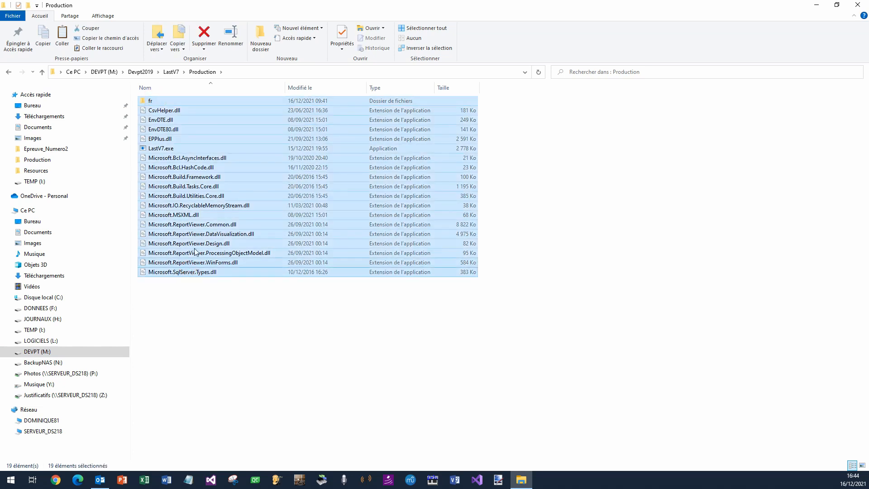
right_click(190, 192)
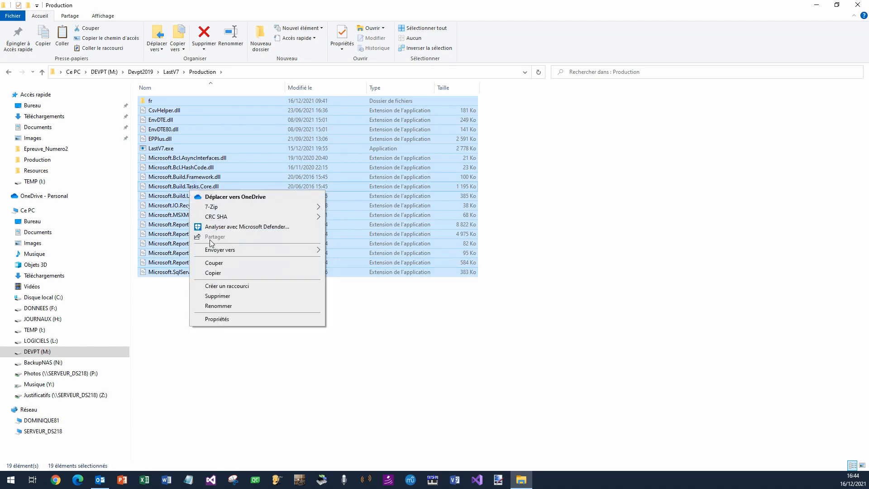
click(227, 271)
click(97, 297)
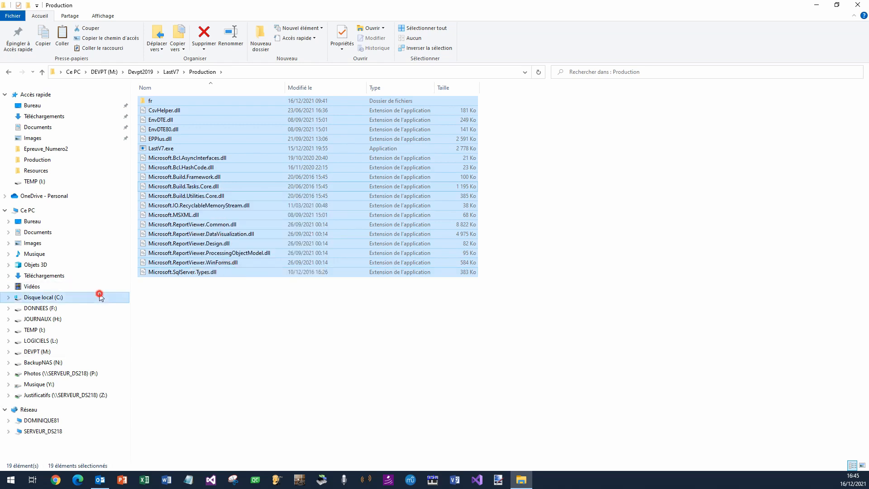
double_click(166, 167)
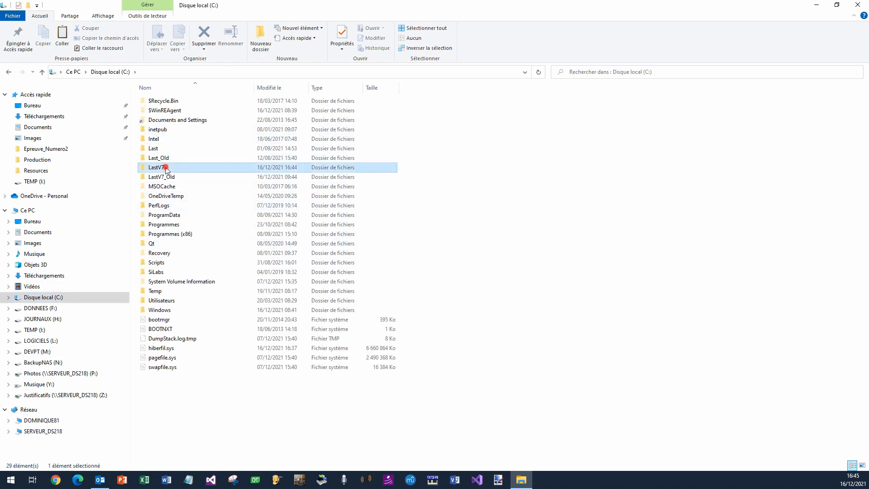
right_click(197, 177)
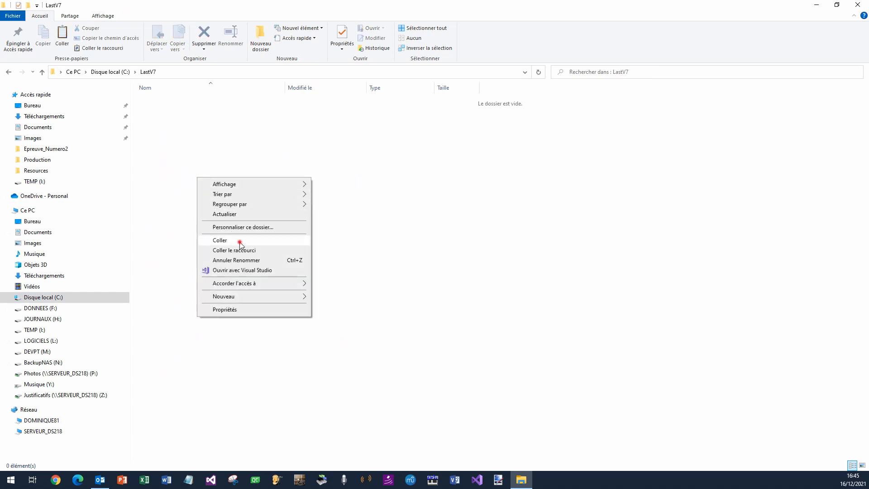
click(240, 240)
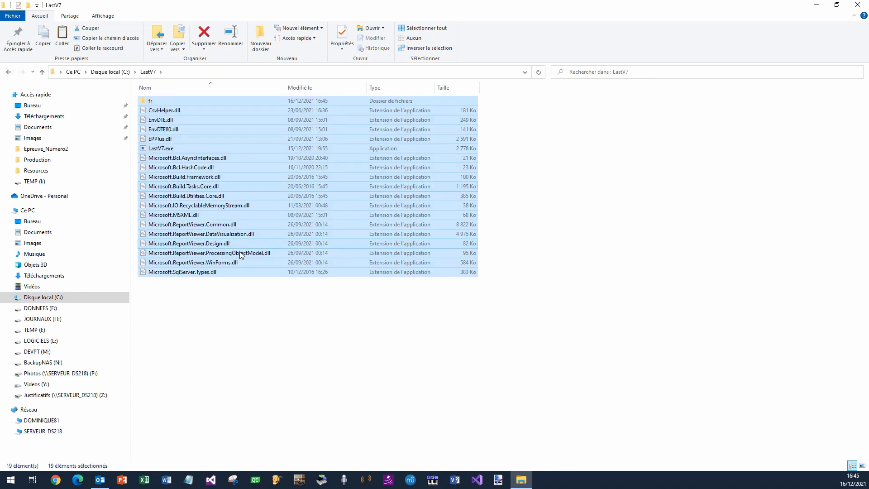
click(254, 324)
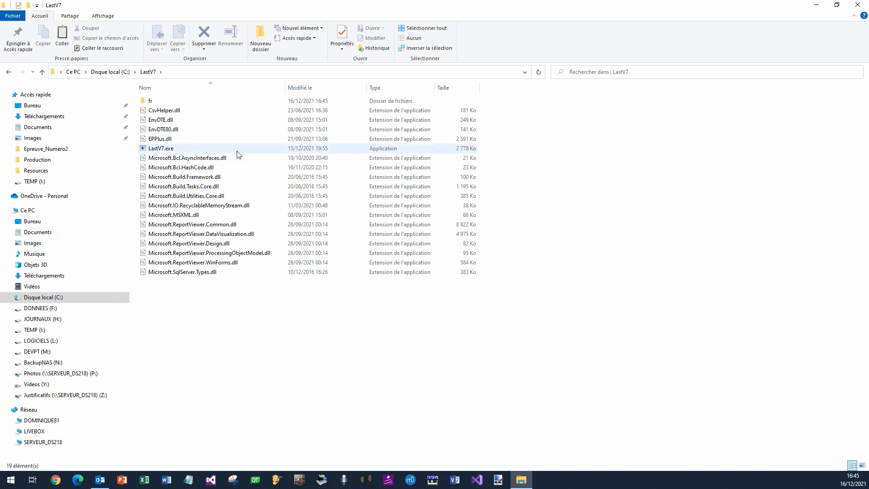
Move the Last.exe shortcut into the C:\LastV7 folder, and move it back out of the folder
mouse_move(231, 150)
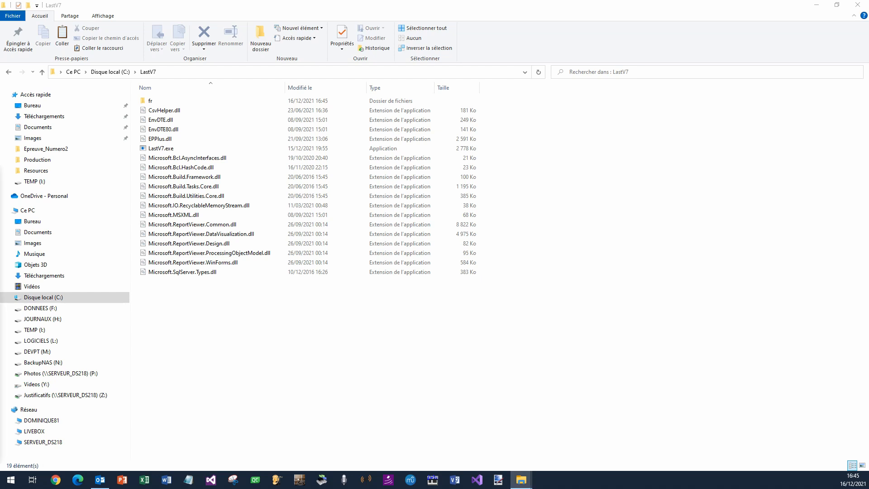
drag(0, 317, 213, 347)
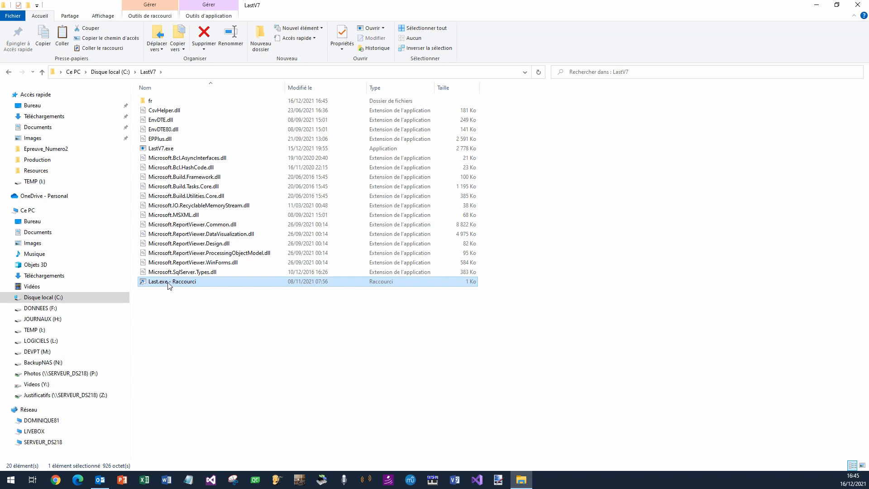
drag(168, 282, 0, 233)
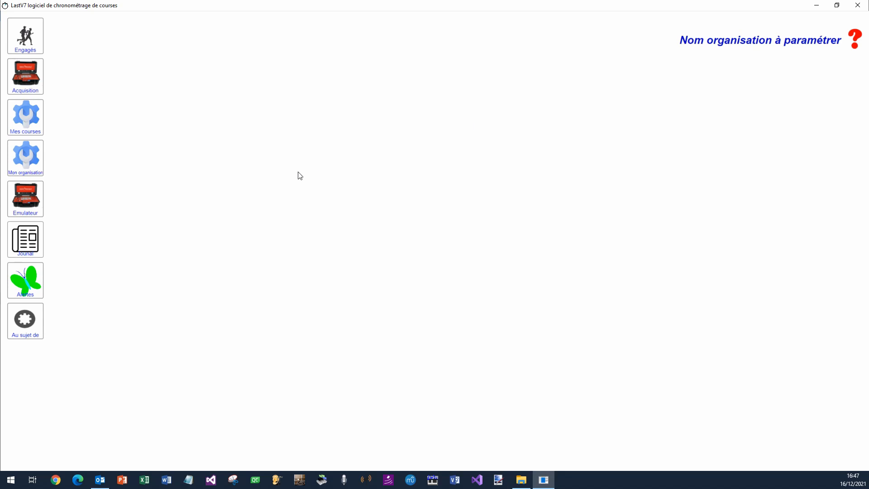
Set the organisation's name to Normandie Chrono in the Mon organisation settings of LastV7
click(31, 163)
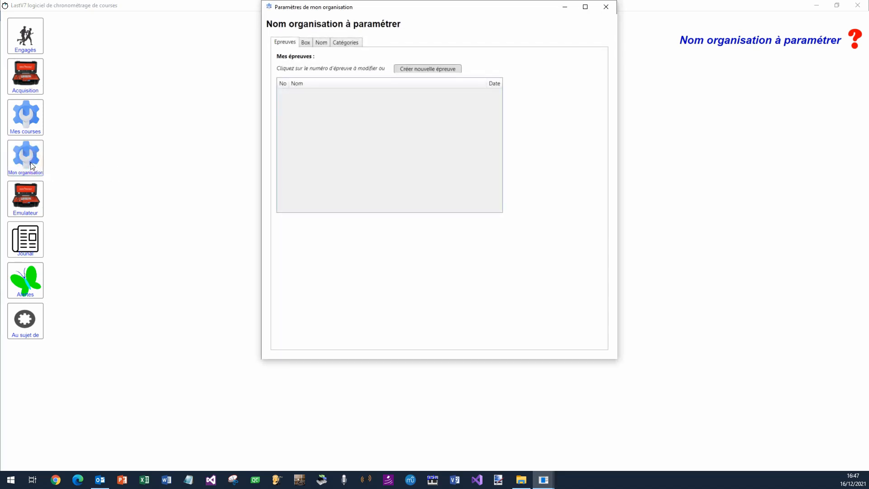
click(322, 42)
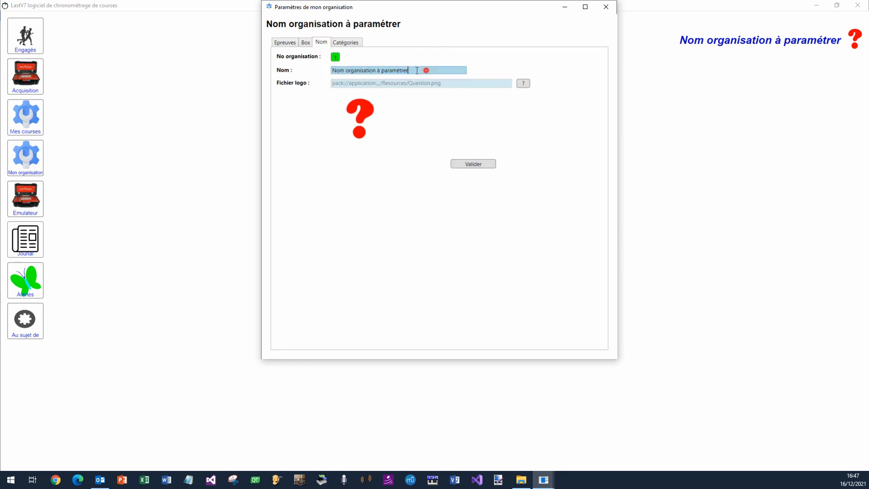
drag(425, 71, 267, 74)
text(Normandie Chro,no)
key(BackSpace)
key(BackSpace)
key(BackSpace)
text(no)
click(523, 85)
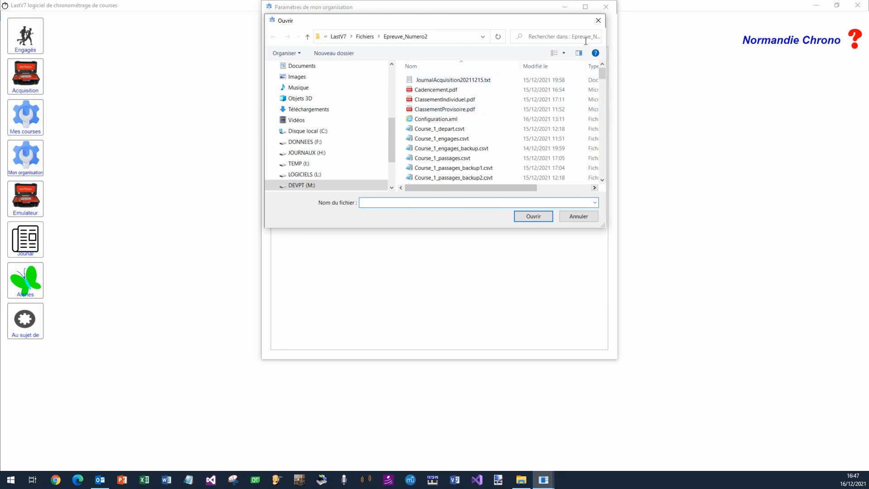
click(598, 23)
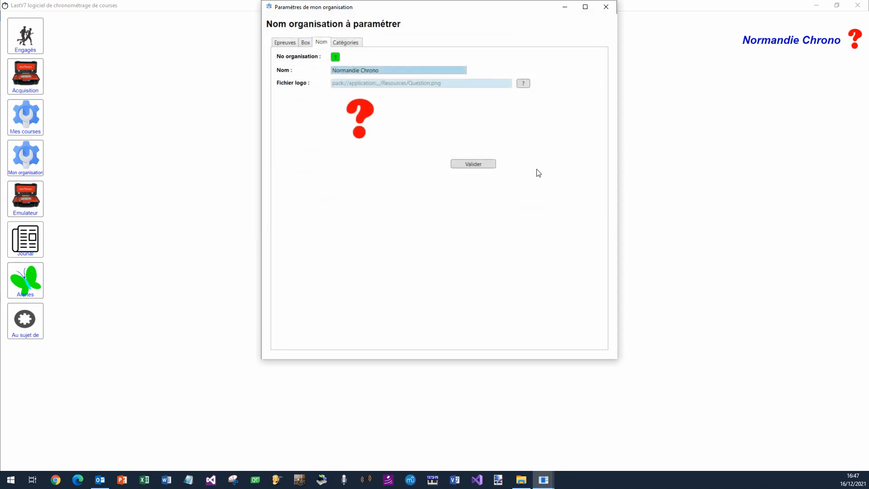
Switch to File Explorer and check the contents of the Fichiers folder inside C:\LastV7
click(520, 480)
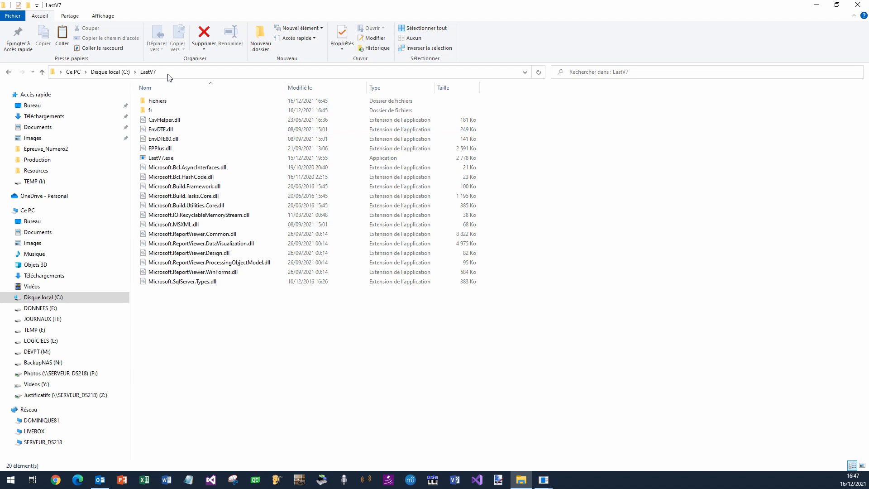
double_click(171, 101)
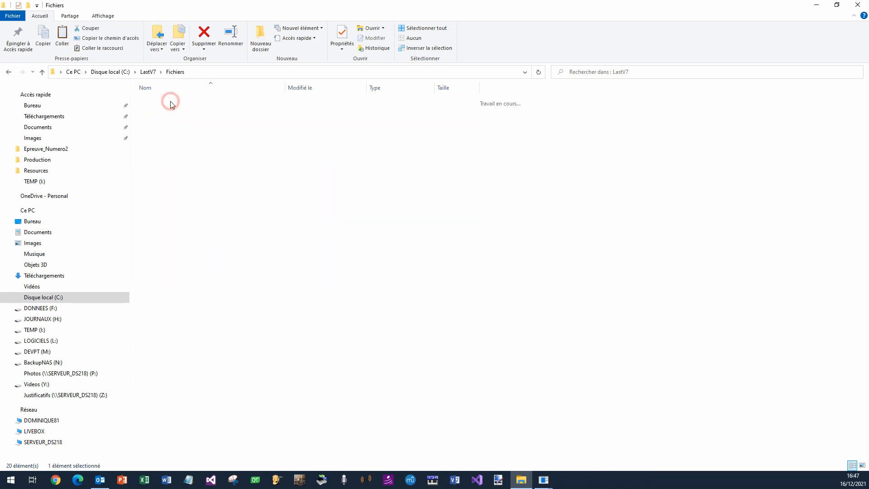
click(148, 72)
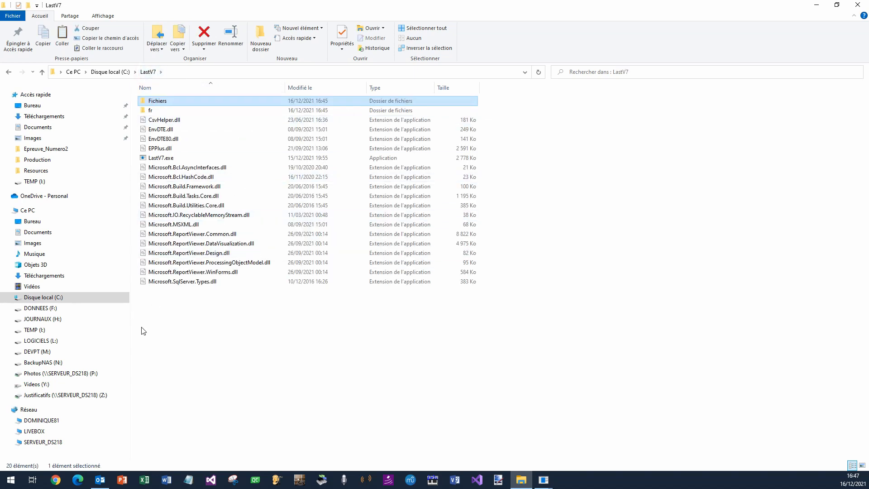
Copy ChronoNormandie.jpg, TagsIpico.txt and TagsRaceResult.txt from the C:\LastV7_Old\Fichiers folder to the clipboard
click(73, 296)
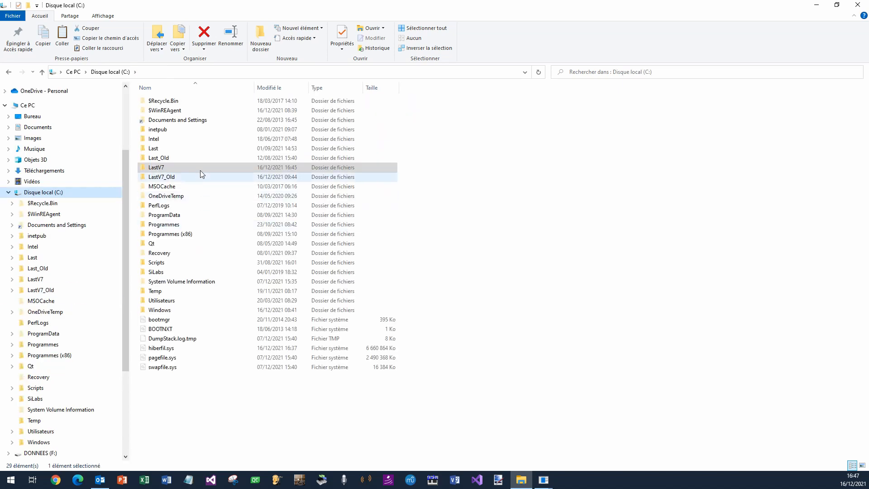
double_click(168, 176)
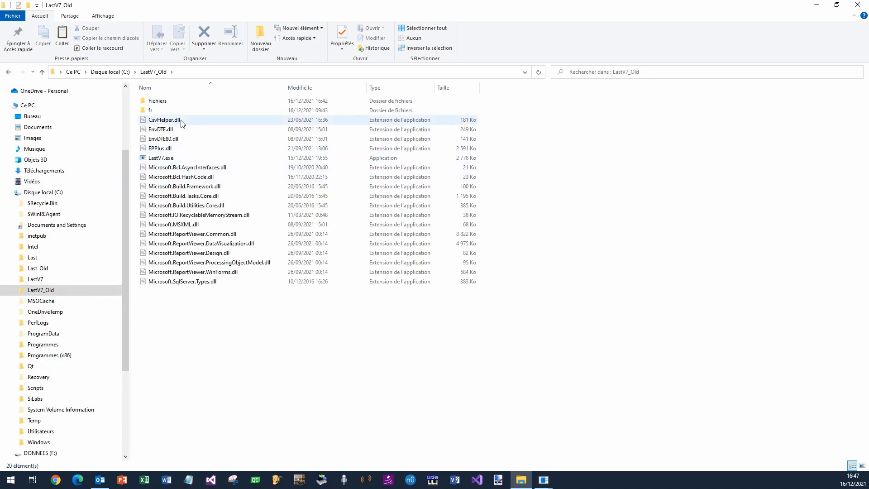
double_click(164, 101)
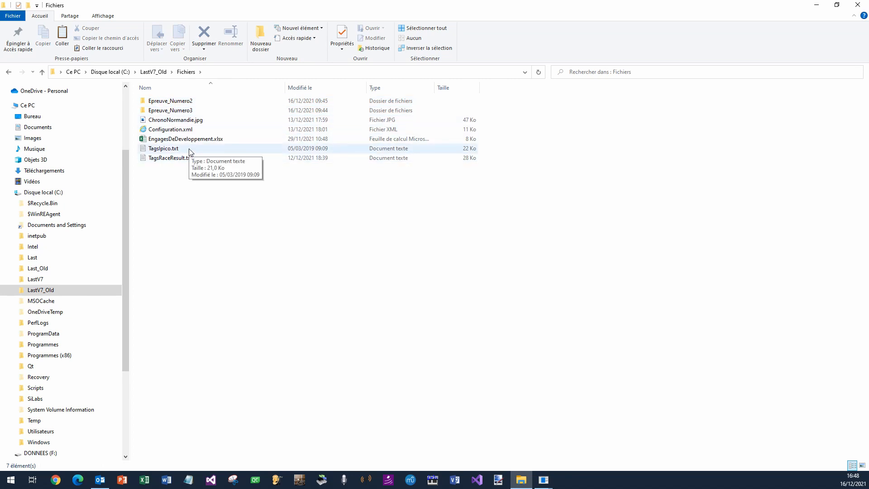
click(187, 121)
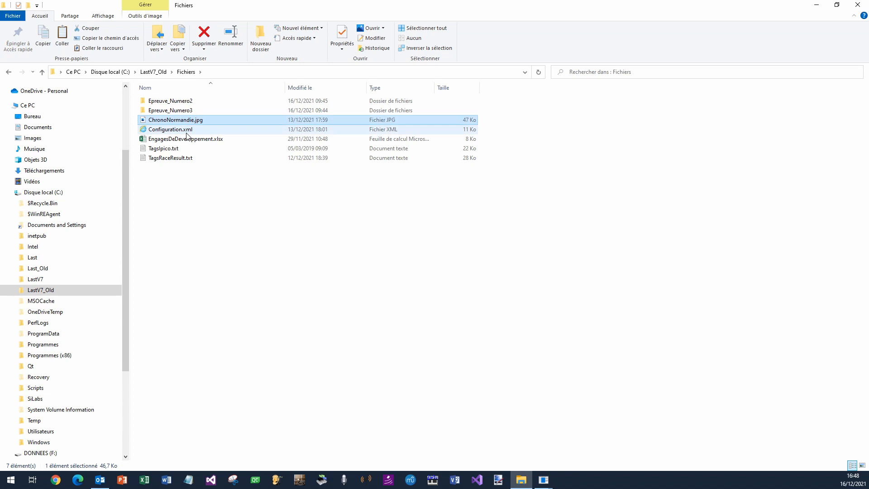
ctrl+click(165, 149)
ctrl+click(165, 158)
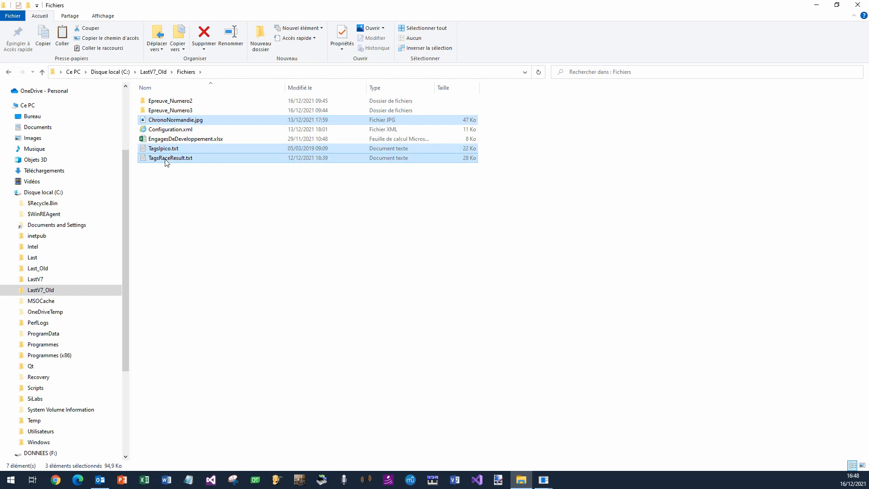
right_click(166, 159)
click(204, 242)
Paste the copied logo and tag files into the C:\LastV7\Fichiers folder
click(71, 279)
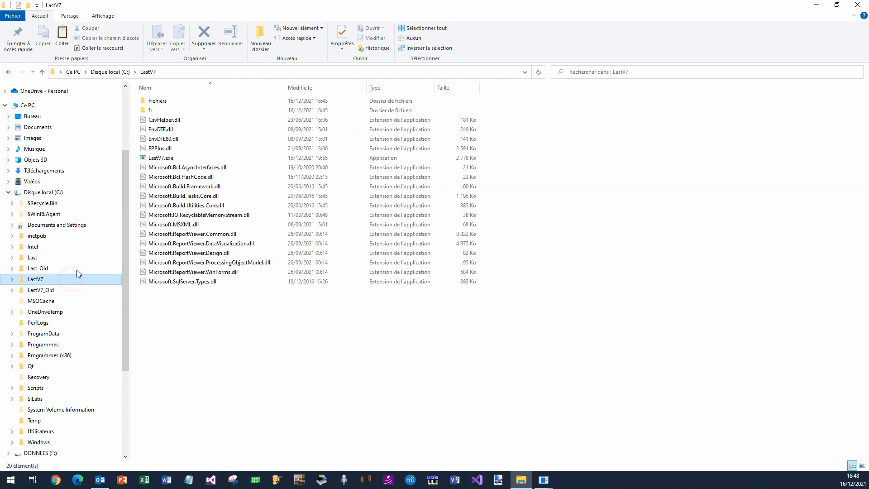
double_click(176, 101)
right_click(197, 177)
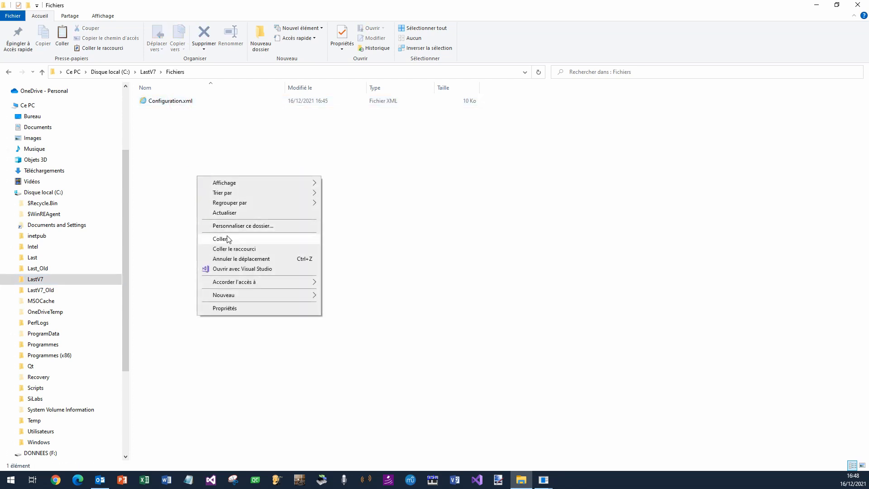
click(241, 239)
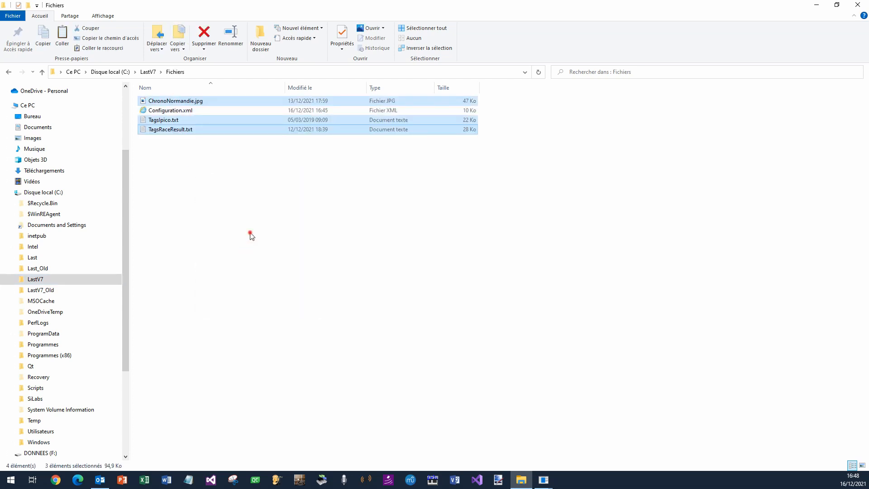
click(249, 238)
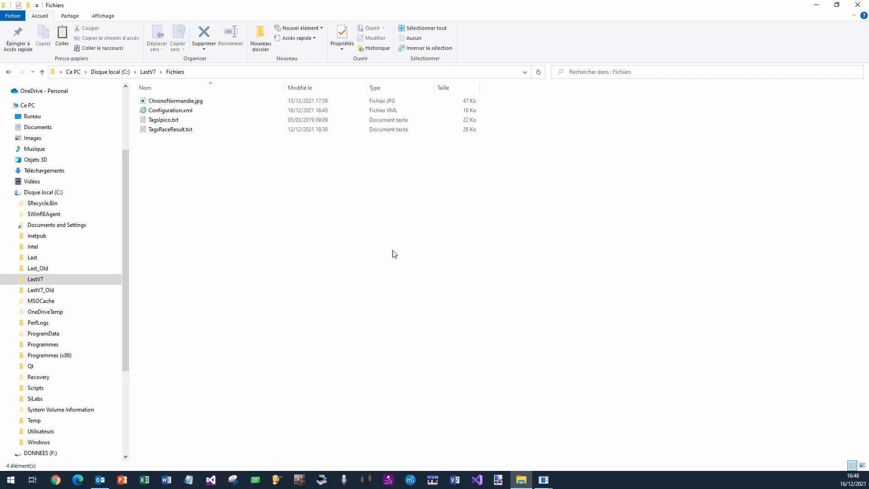
Examine the logo image ChronoNormandie.jpg and the contents of TagsRaceResult.txt and TagsIpico.txt, closing each file after viewing
double_click(220, 101)
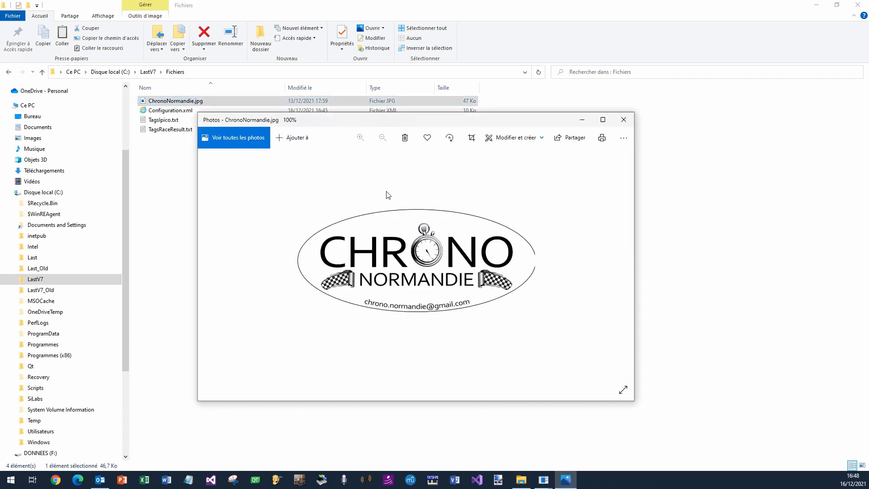
click(629, 120)
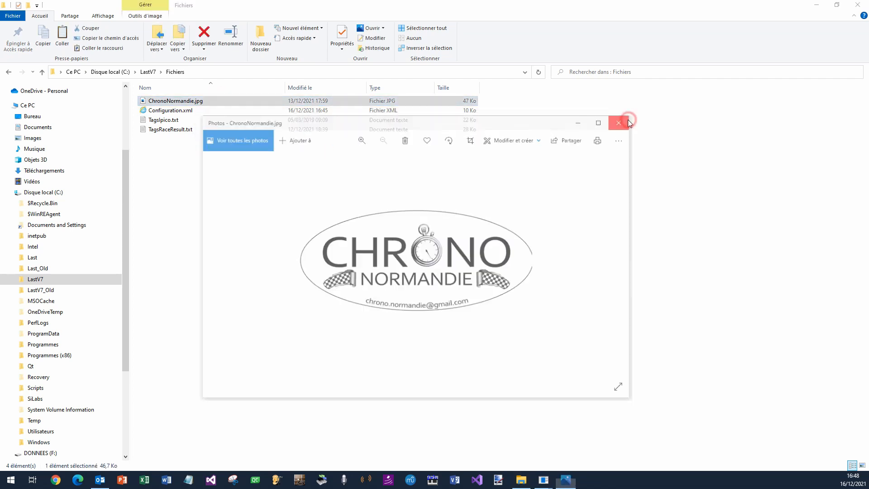
double_click(190, 130)
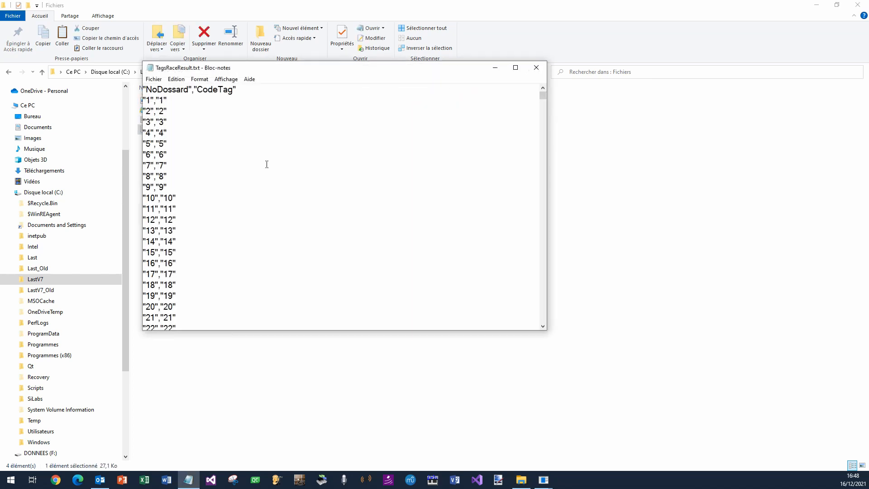
click(541, 72)
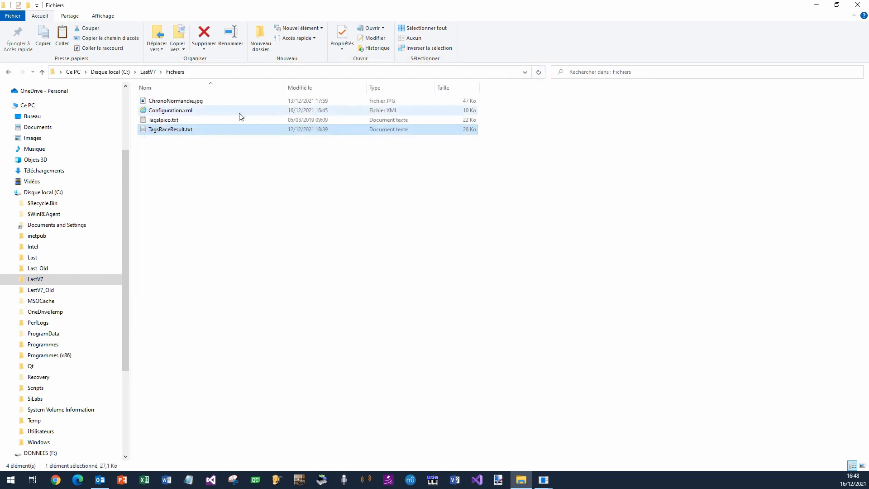
double_click(216, 121)
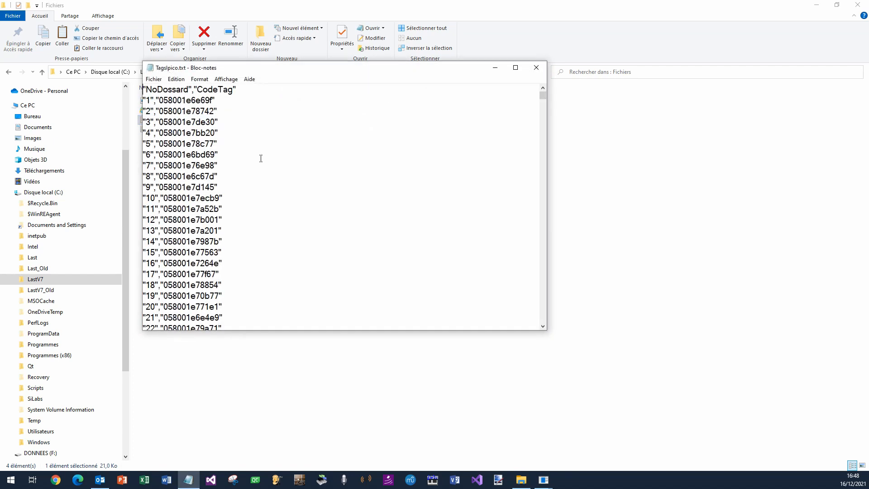
click(538, 67)
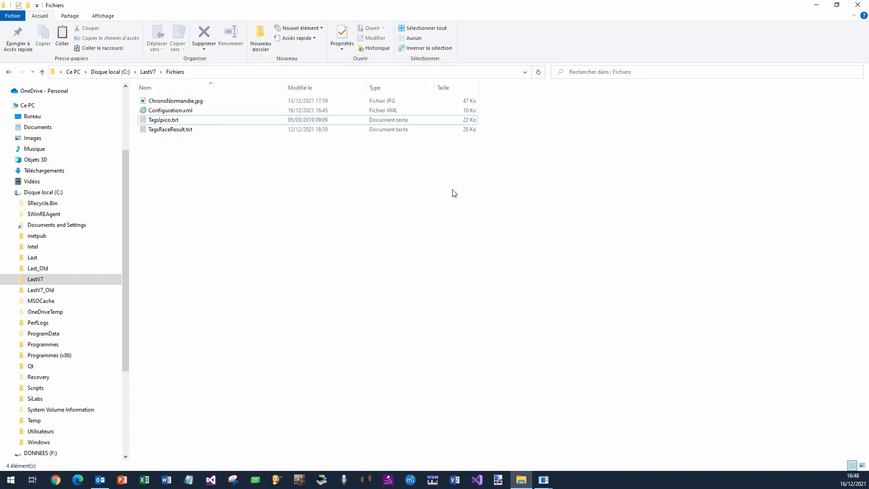
Set the organisation's logo to C:\LastV7\Fichiers\ChronoNormandie.jpg in LastV7 and validate it
click(859, 5)
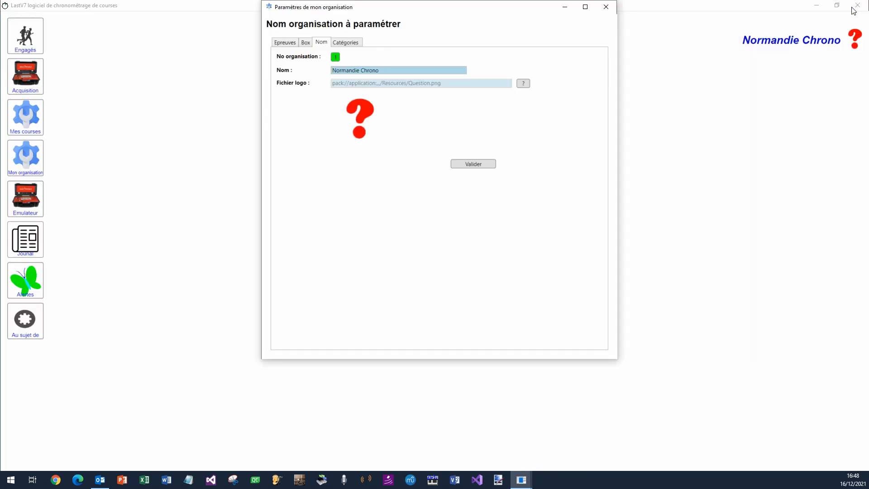
click(523, 83)
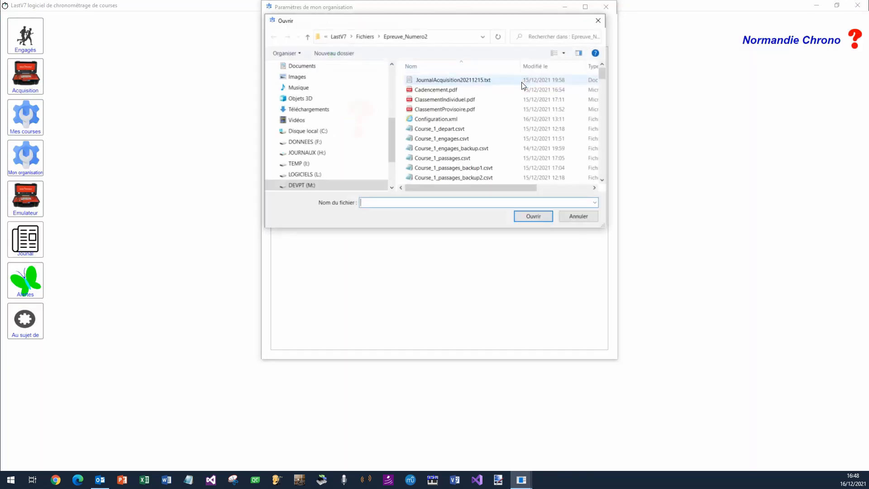
click(366, 128)
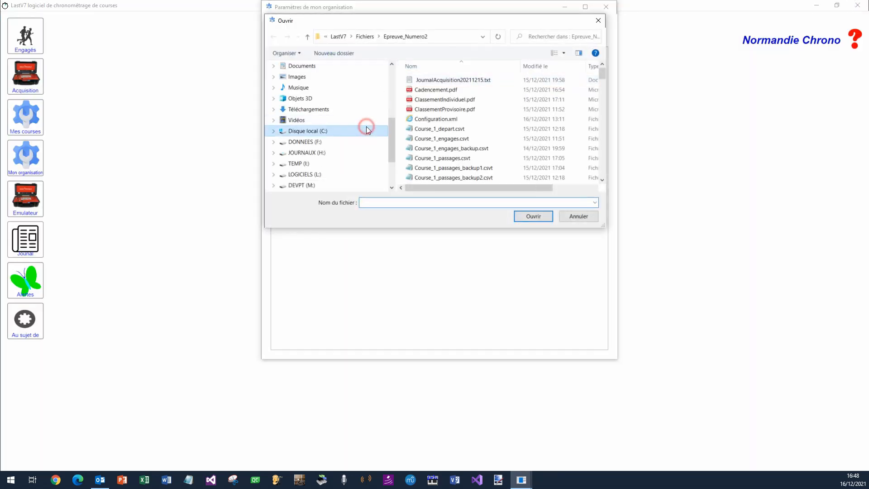
double_click(436, 148)
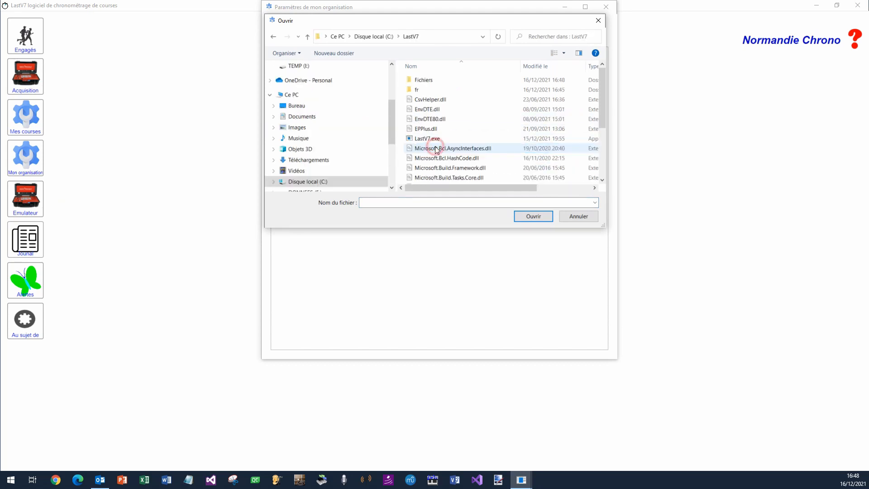
double_click(433, 81)
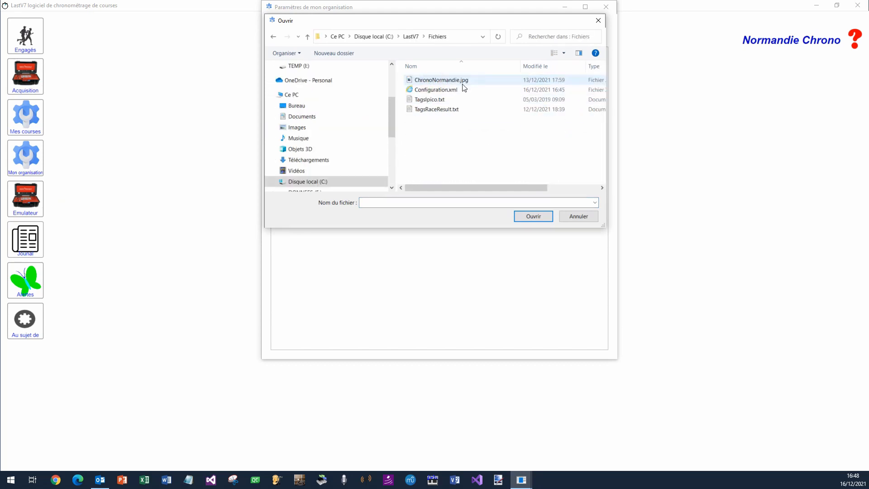
double_click(453, 80)
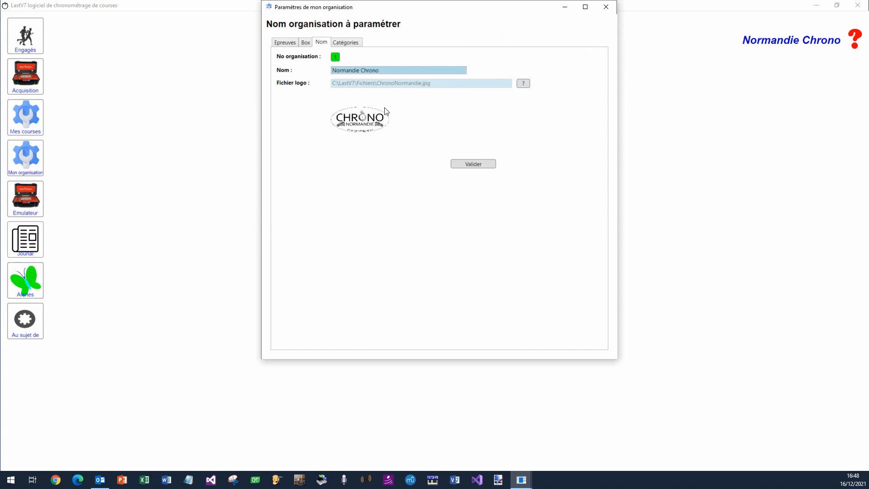
click(464, 164)
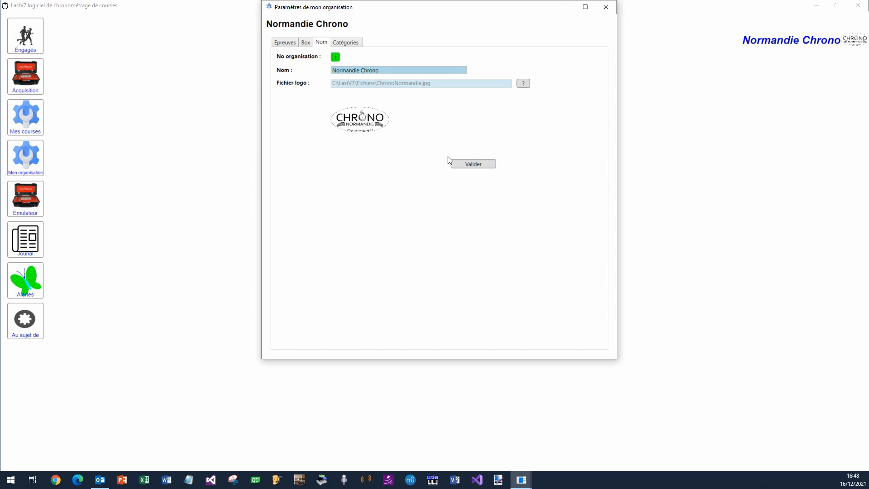
Review the FFTri age categories usable for the organisation's events, and return to the FFA list
click(355, 42)
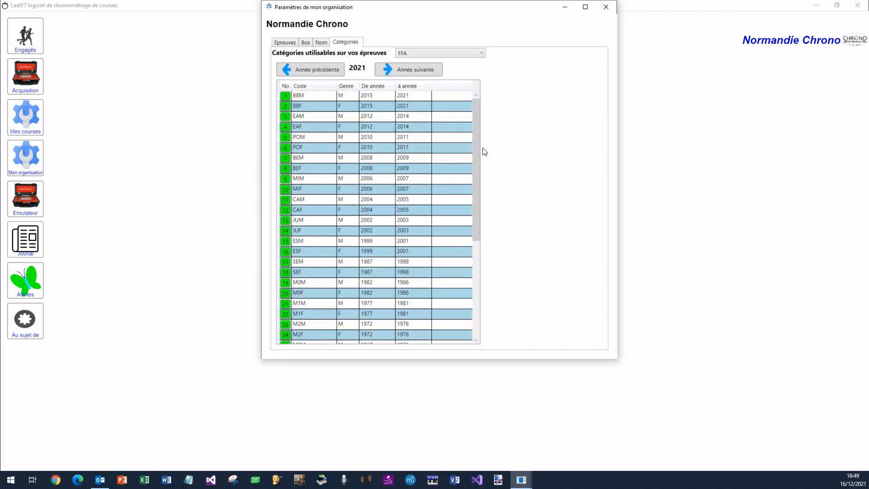
click(481, 53)
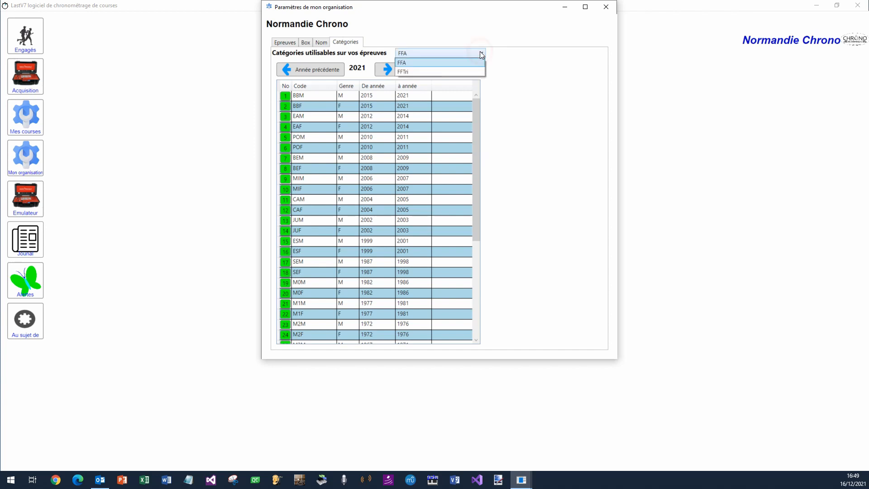
click(468, 72)
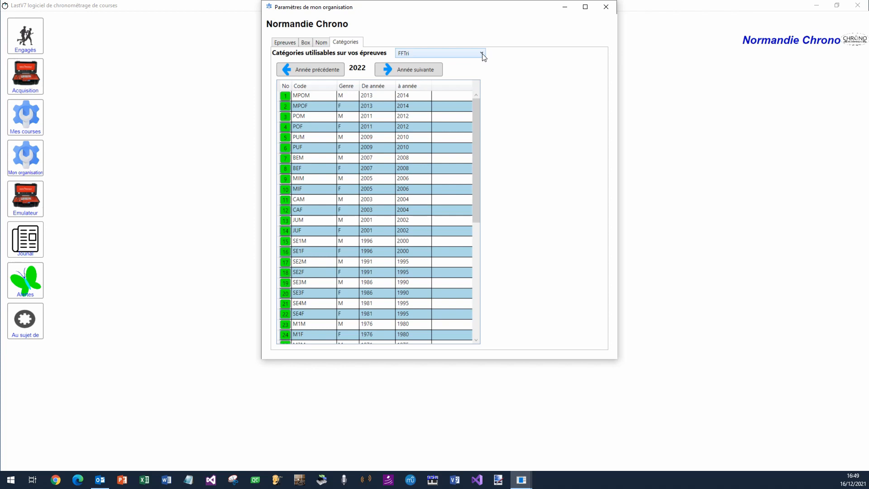
click(480, 53)
click(468, 62)
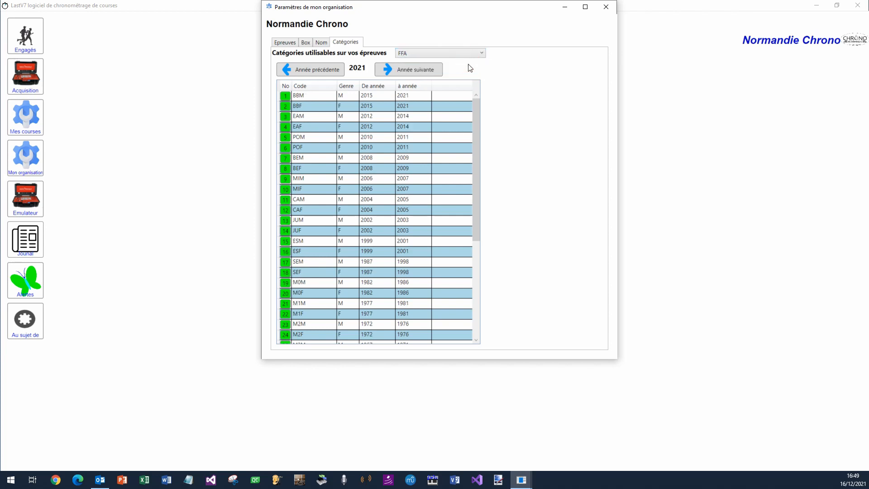
Advance all FFA categories by one year to 2022 and display the FFTri categories to check their year
click(404, 69)
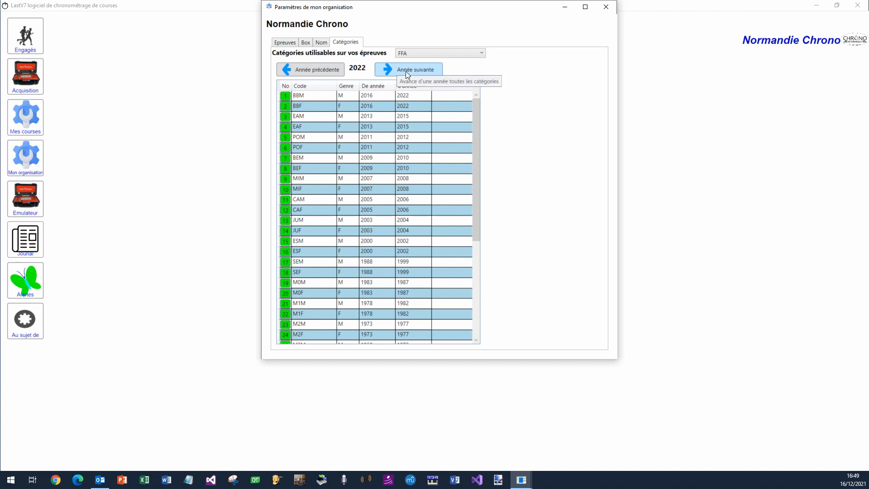
click(482, 52)
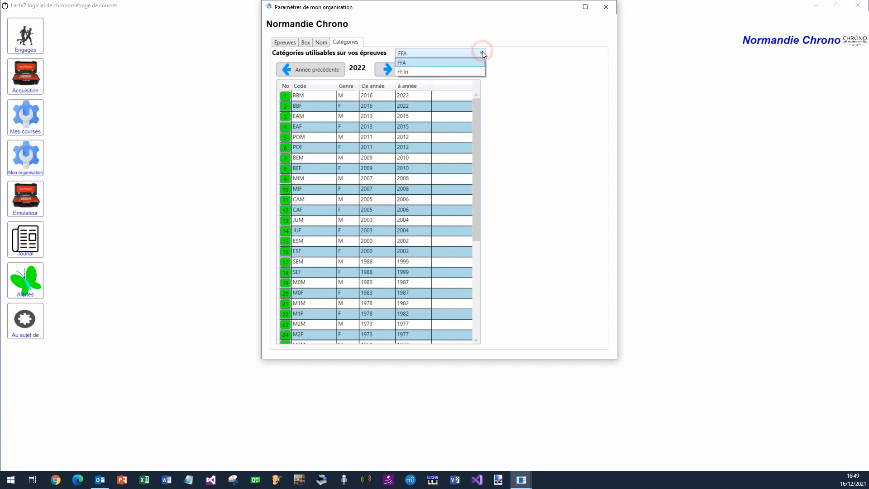
click(438, 72)
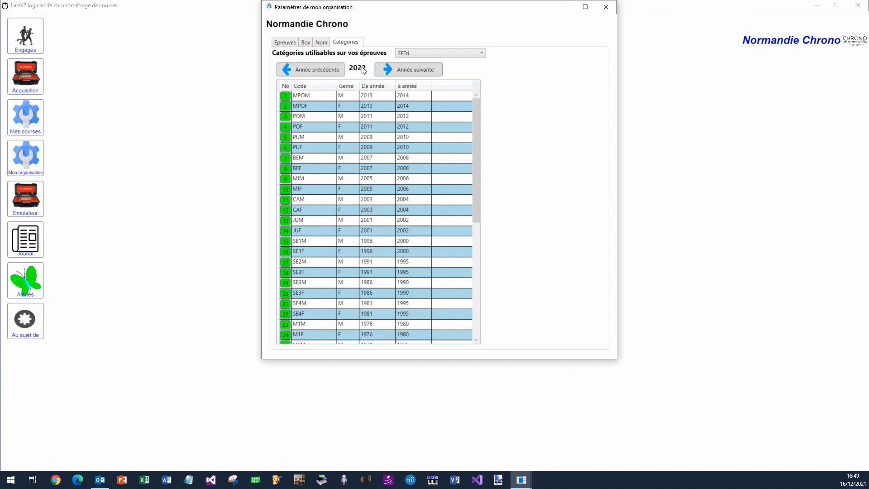
Start a new timing box for the organisation, named "Ma Box2008", with the RaceResult model
click(323, 43)
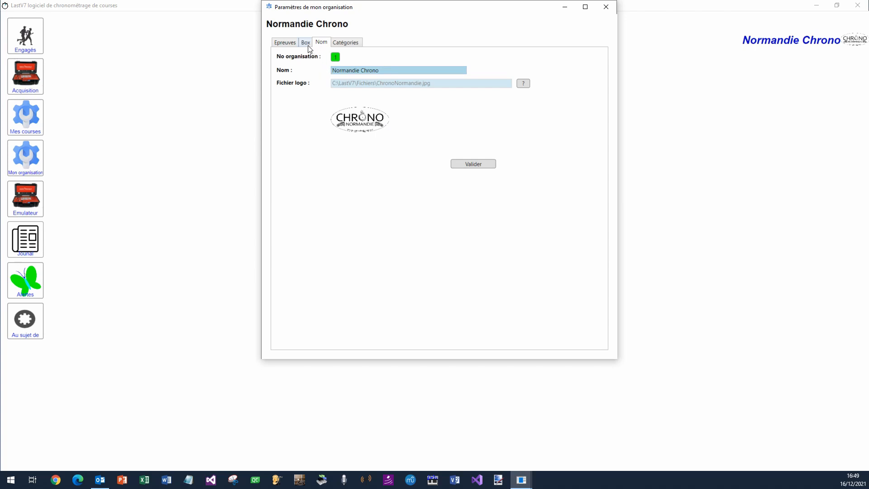
click(306, 44)
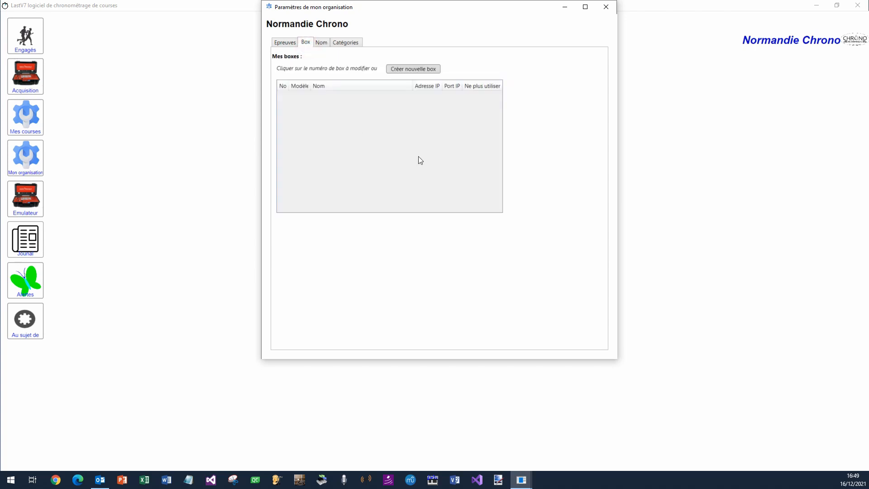
click(417, 70)
click(383, 251)
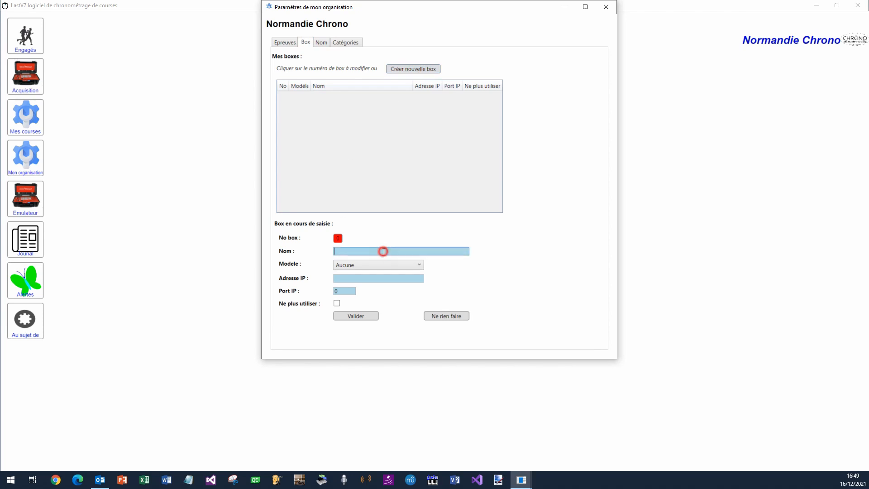
text(Ma Box2008)
click(420, 266)
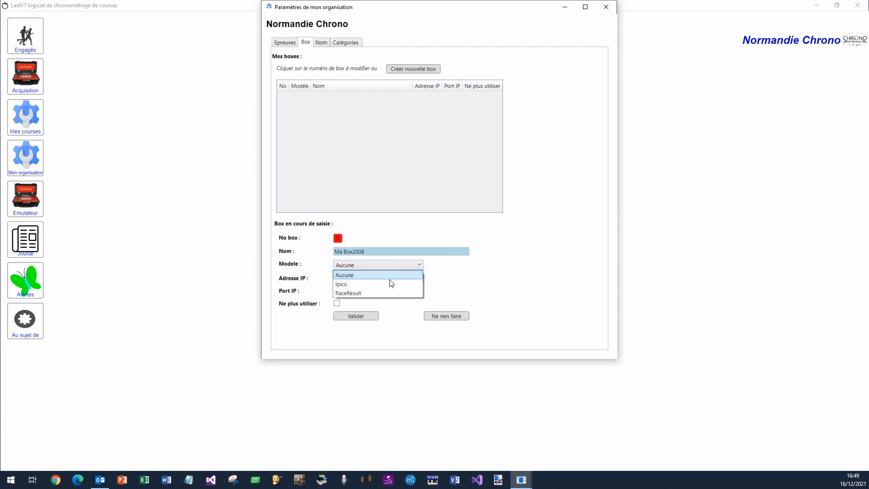
click(378, 294)
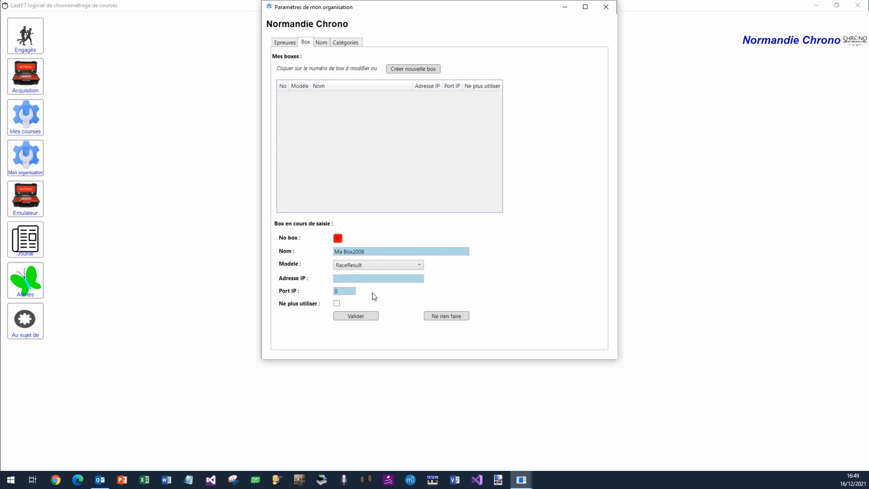
Give the new box the IP address 192.168.1.2 and port 3101, and validate it
click(369, 277)
text(192.168.1.2301)
key(BackSpace)
key(BackSpace)
text(101)
click(369, 317)
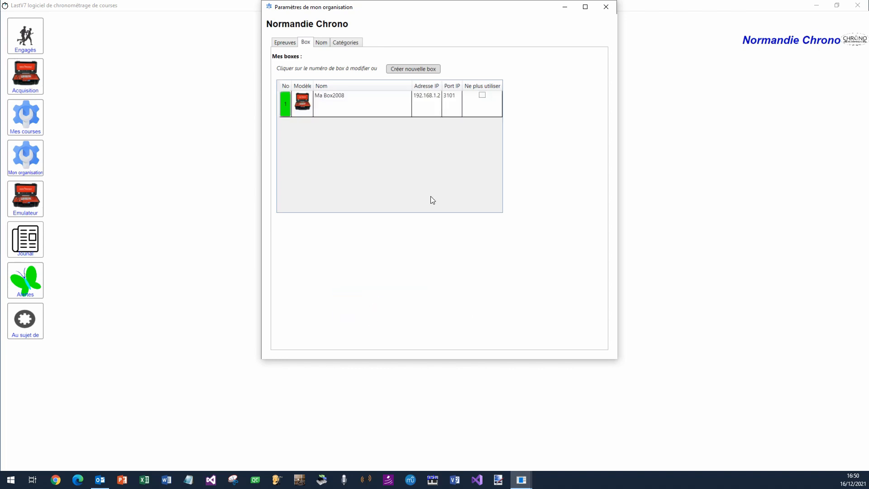
Create a second RaceResult box named "Ma box de location" with IP address 192.168.1.3 and port 3101, and validate it
click(410, 72)
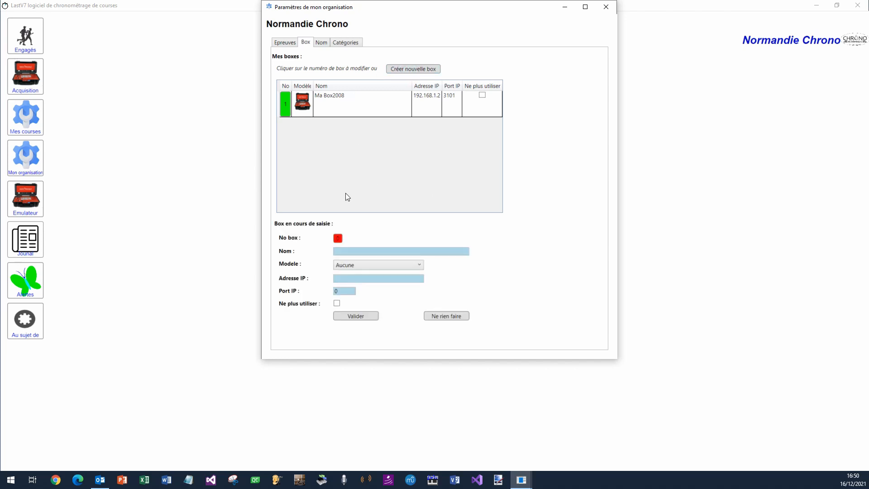
click(355, 251)
text(on)
key(Tab)
key(Down)
key(Tab)
text(192.168.)
text(1.)
text(3)
text(3101)
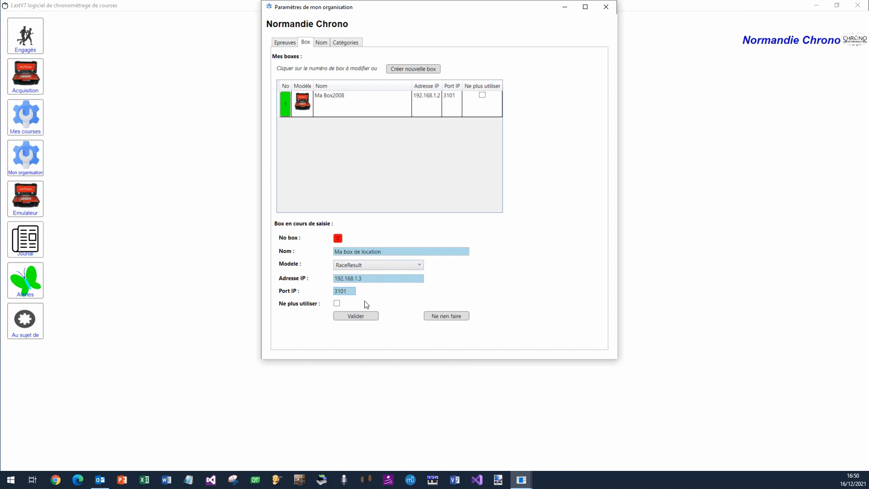
click(365, 315)
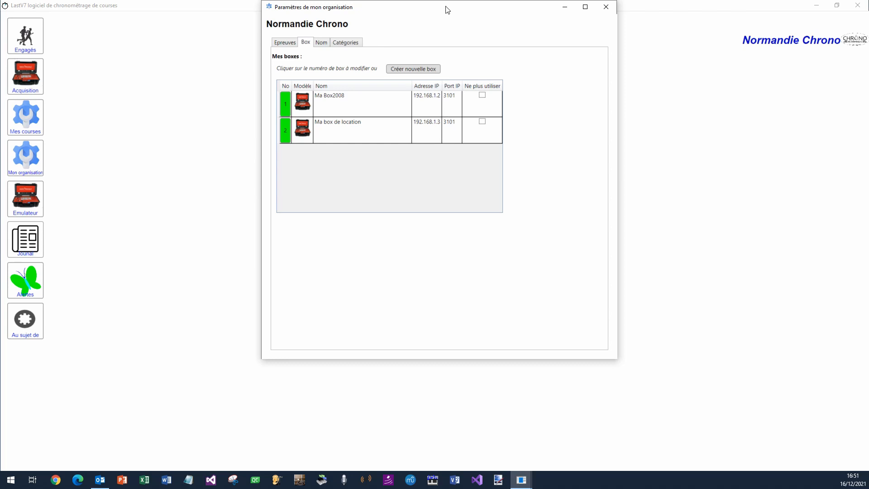
Start a new event (épreuve) for the organisation named "Urban trail Dieppe"
drag(445, 8, 349, 33)
click(195, 67)
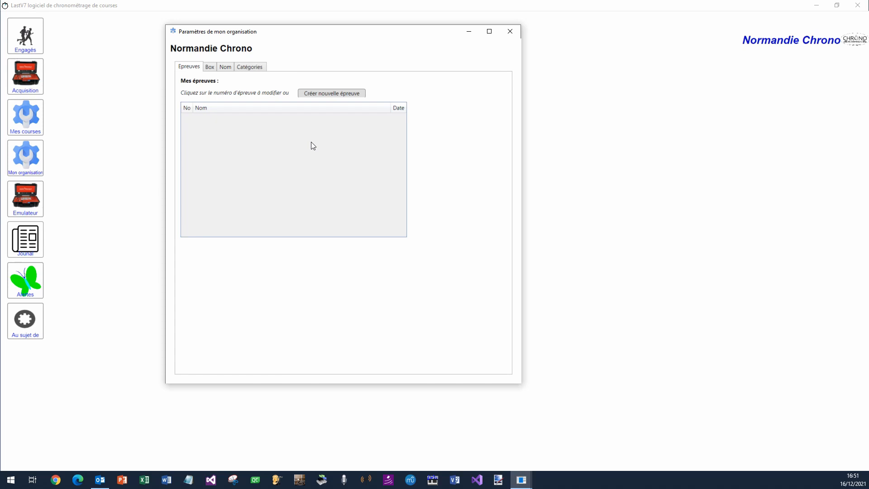
click(340, 93)
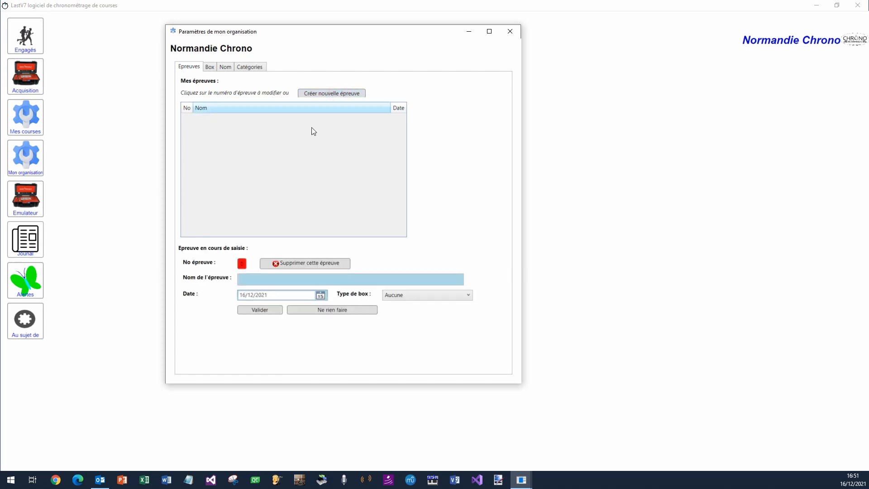
click(266, 277)
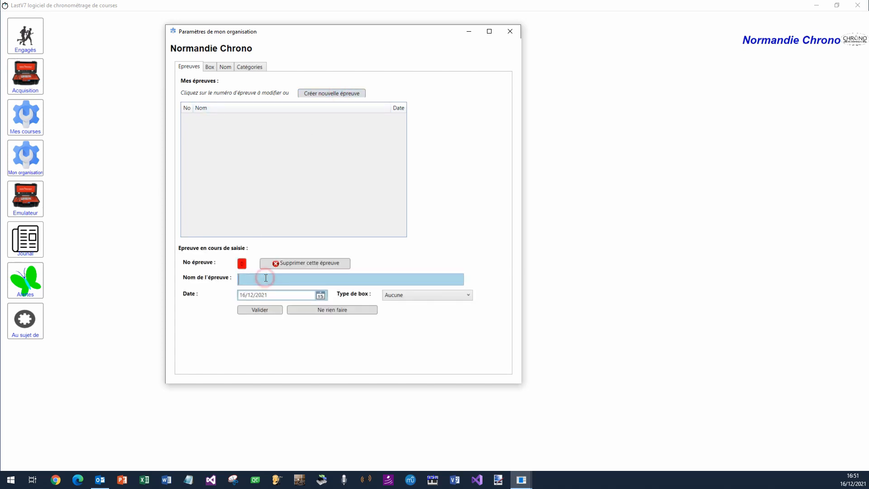
text(Urban trail Dieppe)
Set the event's date to 06/02/2022 and its box type to RaceResult, and validate the event
click(321, 296)
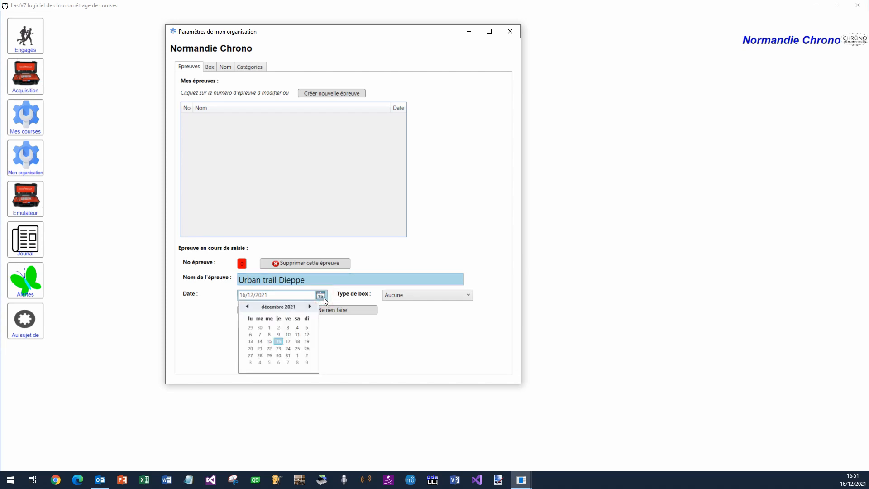
click(310, 306)
click(310, 307)
click(307, 328)
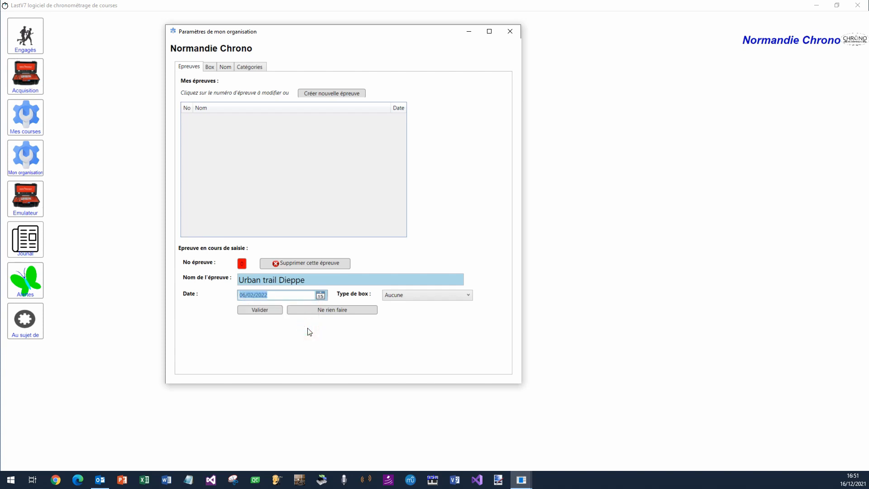
click(469, 295)
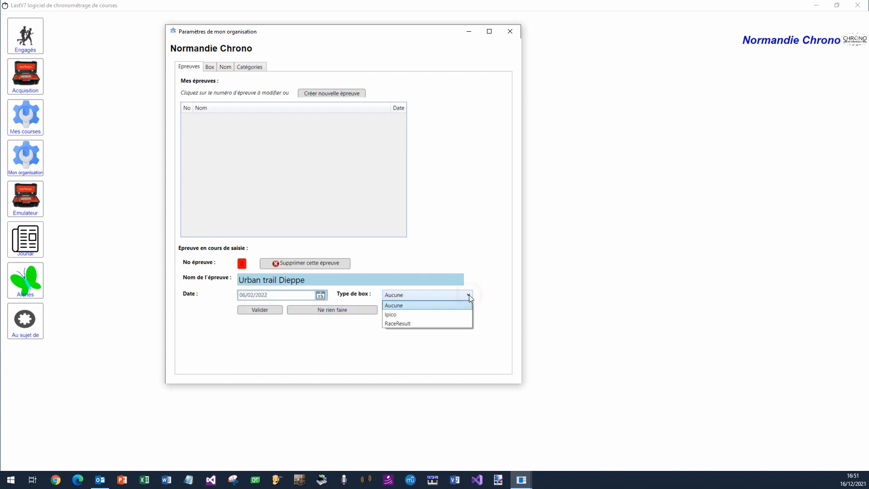
click(453, 323)
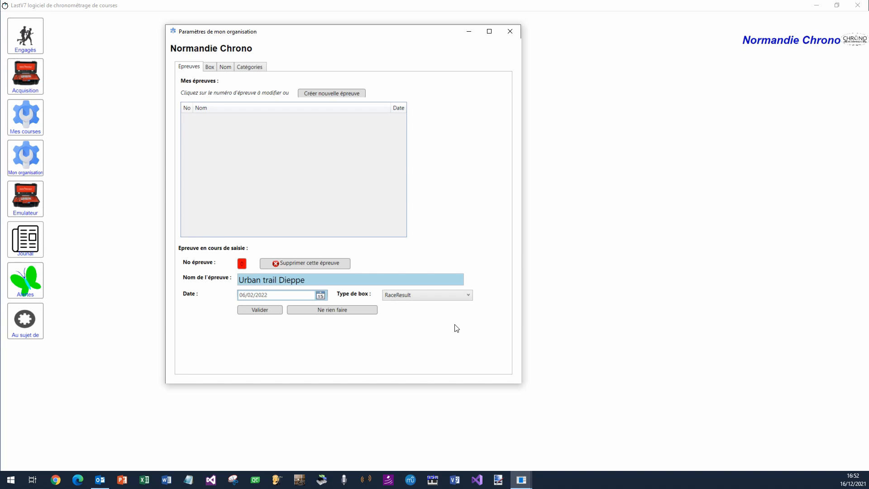
click(277, 310)
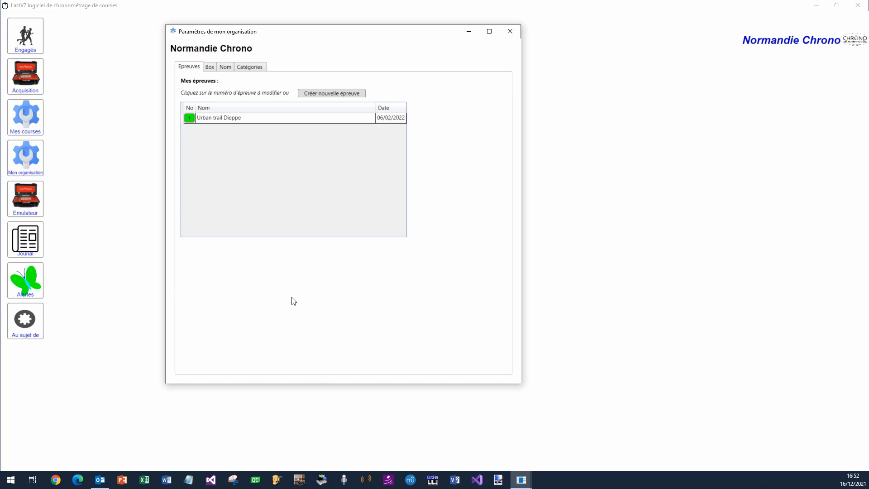
Make the Urban trail Dieppe event the current one
click(190, 118)
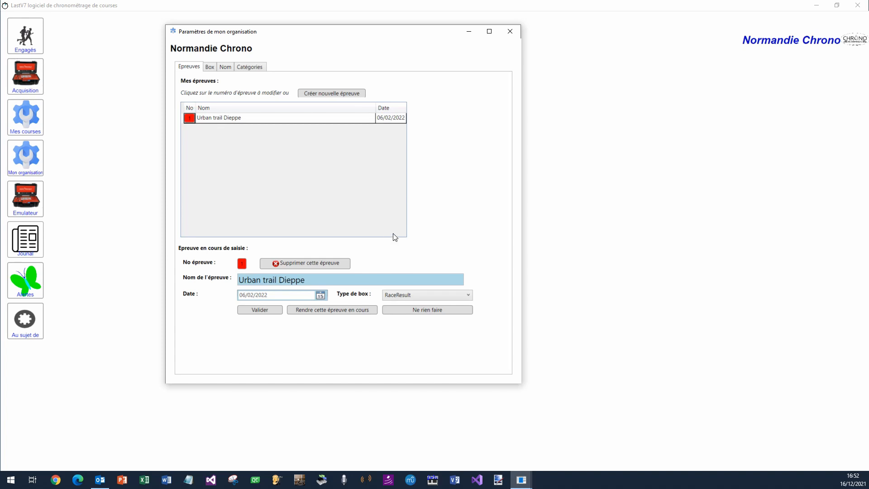
click(329, 309)
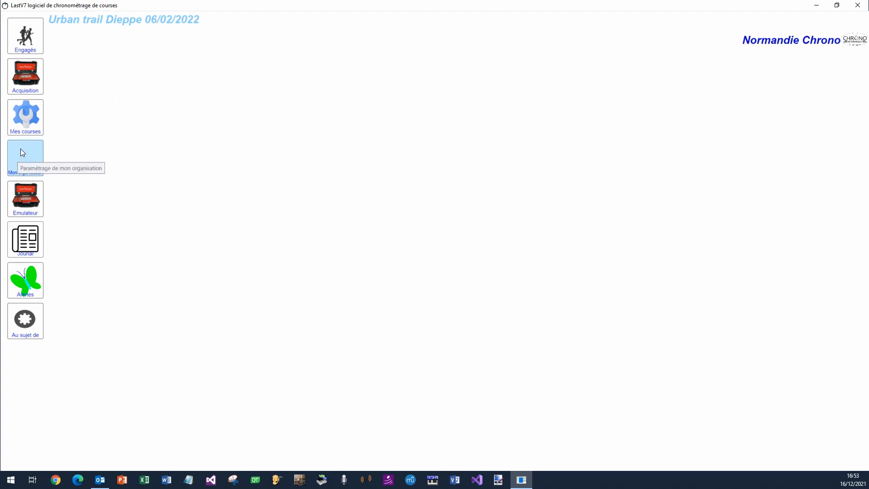
Open the Alertes section for the current event
click(34, 278)
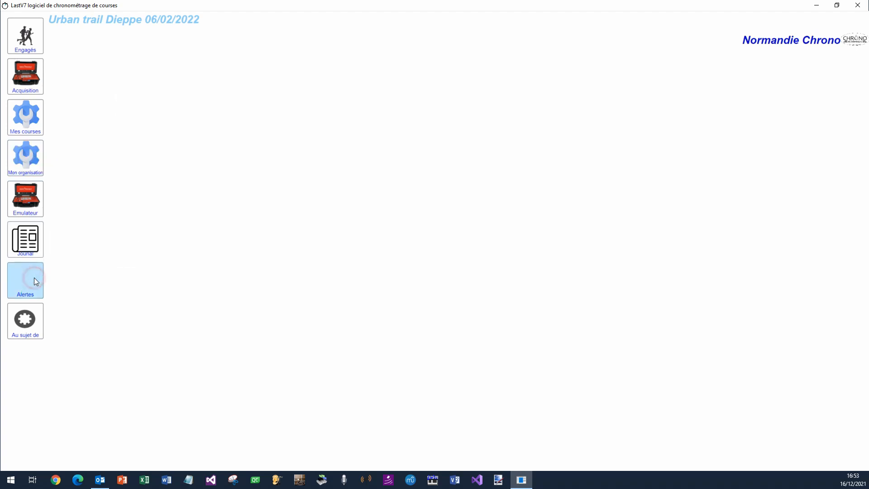